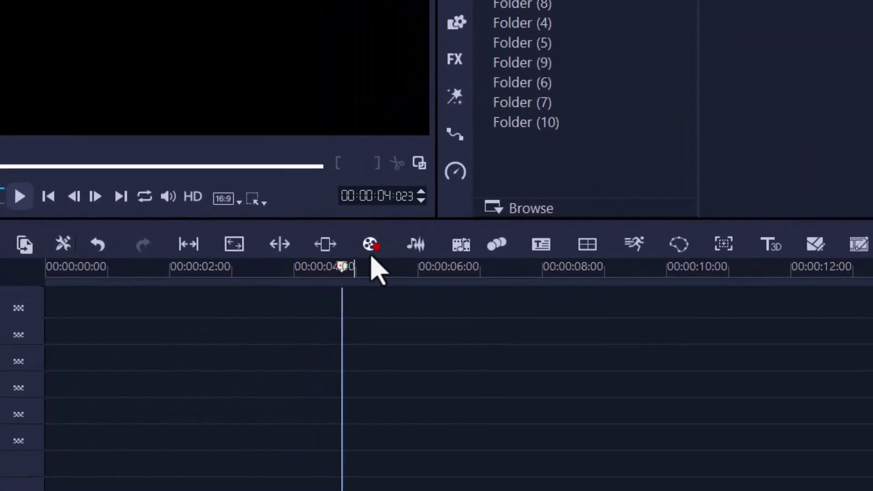
# Launch MultiCam Capture 2.0 Lite from VideoStudio's Record/Capture options.
pyautogui.click(377, 246)
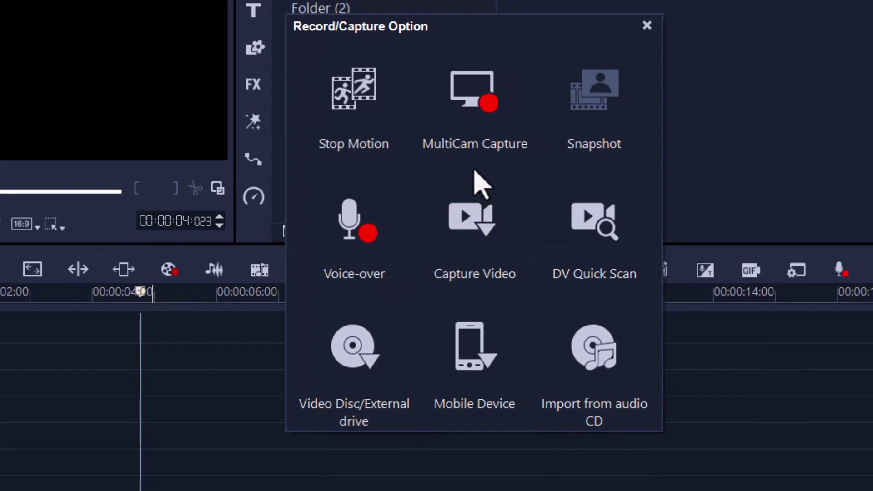
pyautogui.click(481, 117)
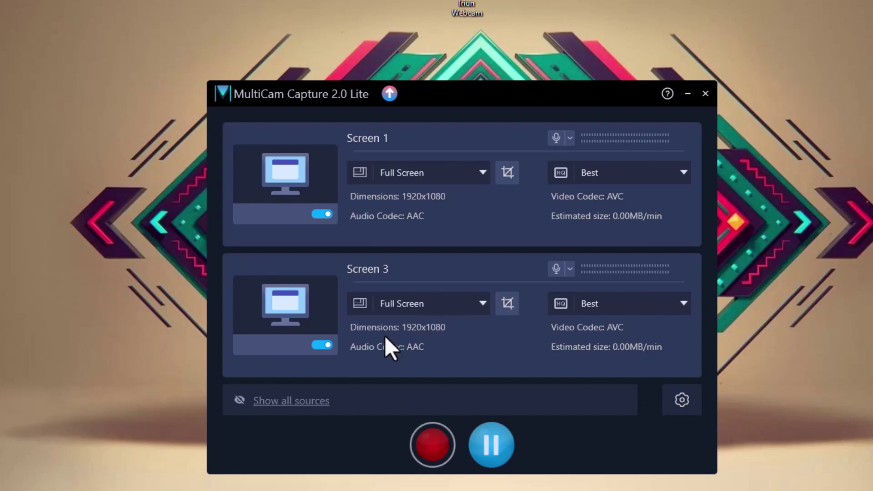
# Show all sources, turn Screen 3 off and enable the Iriun Webcam at 3840x2160.
pyautogui.click(277, 401)
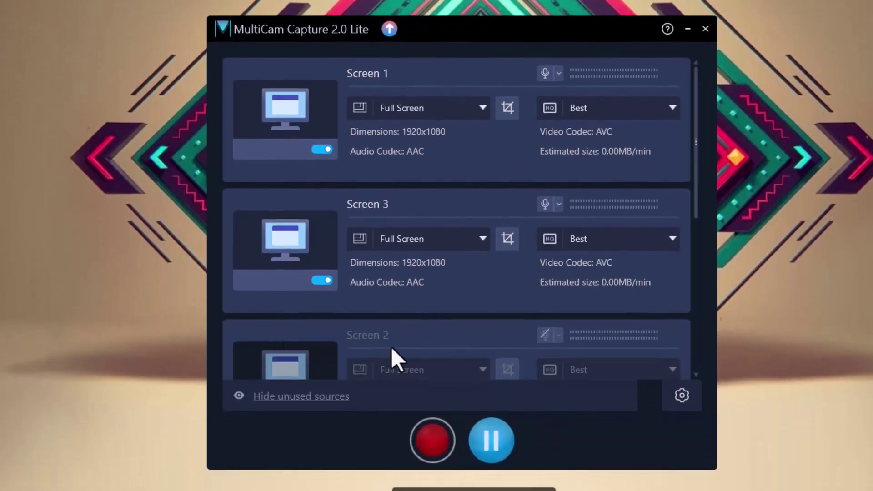
pyautogui.click(315, 280)
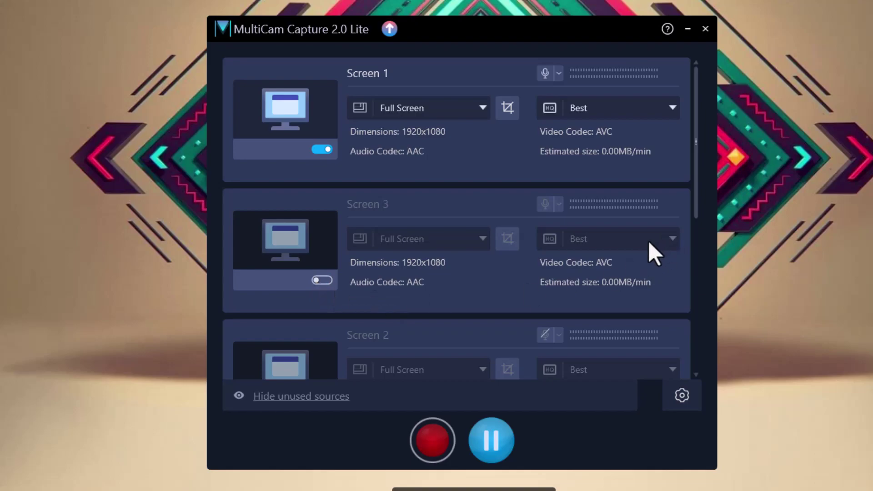
pyautogui.scroll(-5, 648, 241)
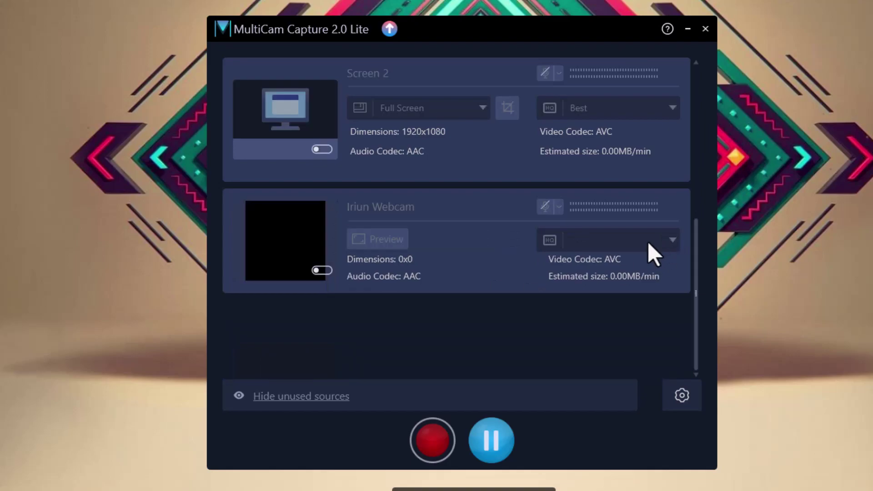
pyautogui.click(323, 269)
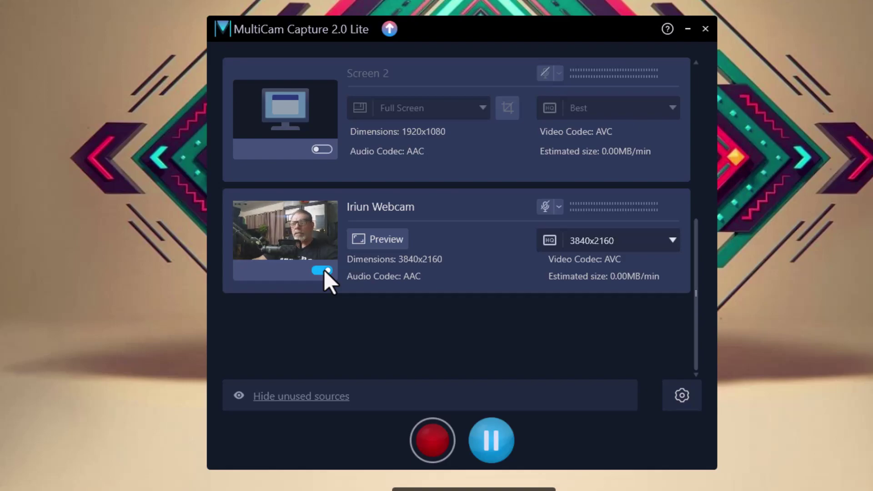
# Preview the webcam live, move the preview up, and set the Eye Size face effect to 92.
pyautogui.click(383, 243)
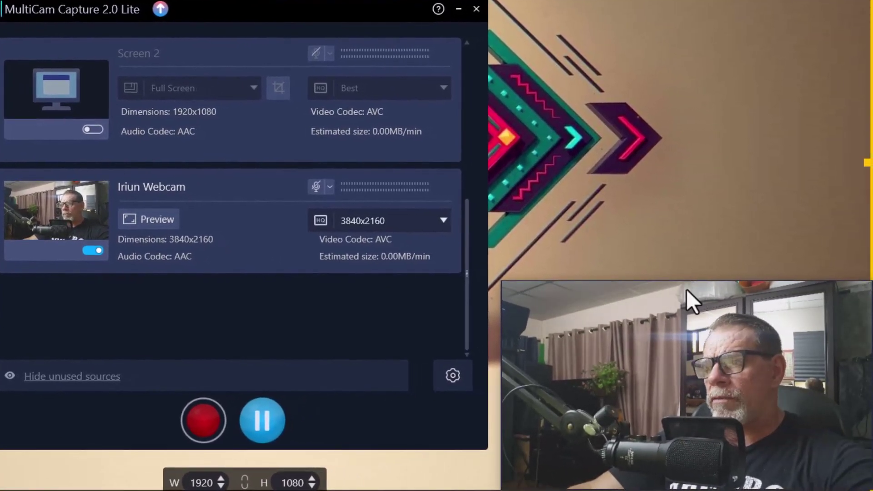
pyautogui.moveTo(686, 288); pyautogui.dragTo(664, 83)
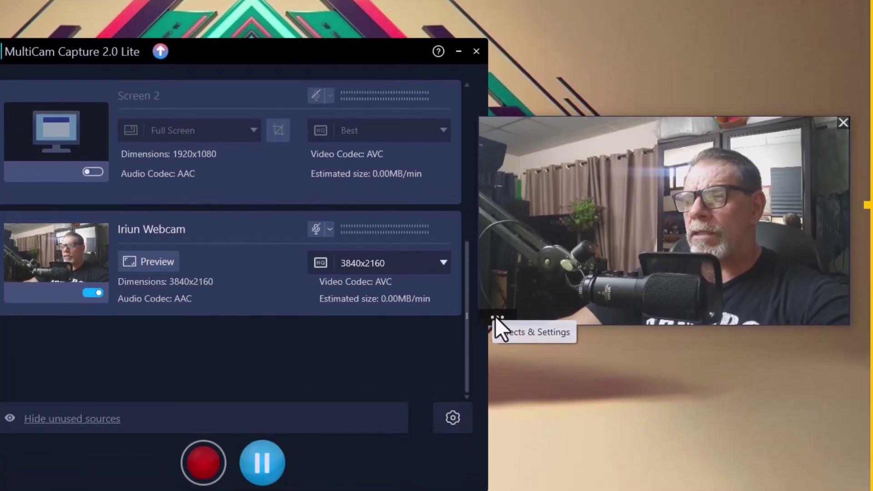
pyautogui.click(493, 275)
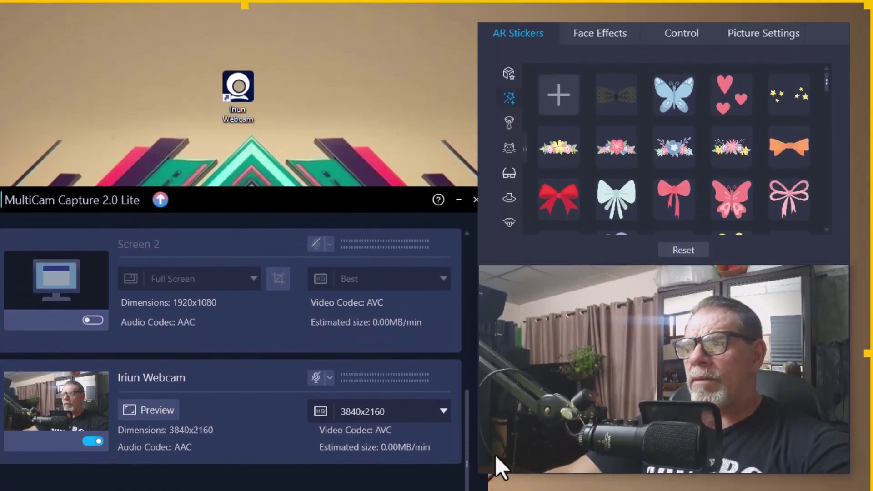
pyautogui.click(598, 34)
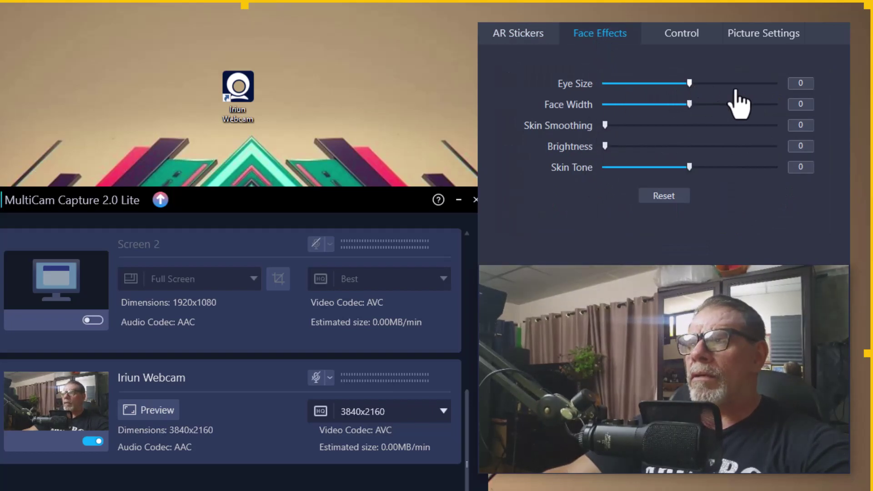
pyautogui.click(748, 84)
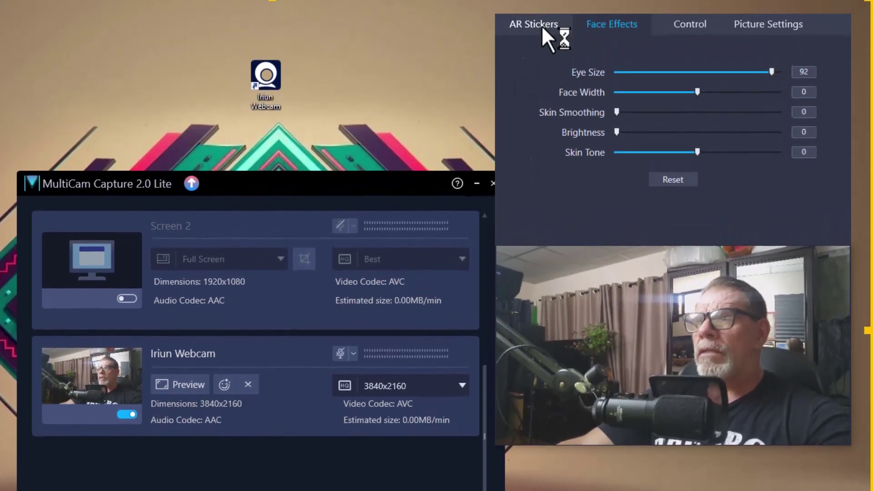
pyautogui.click(542, 31)
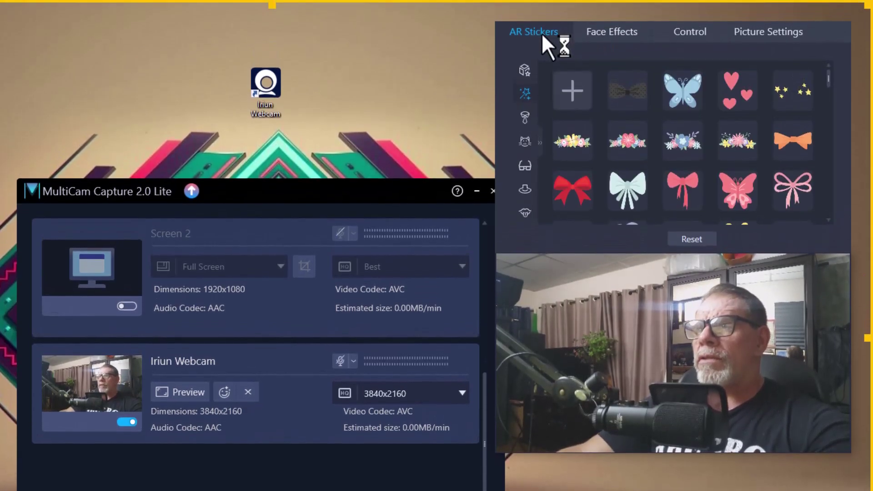
pyautogui.click(672, 102)
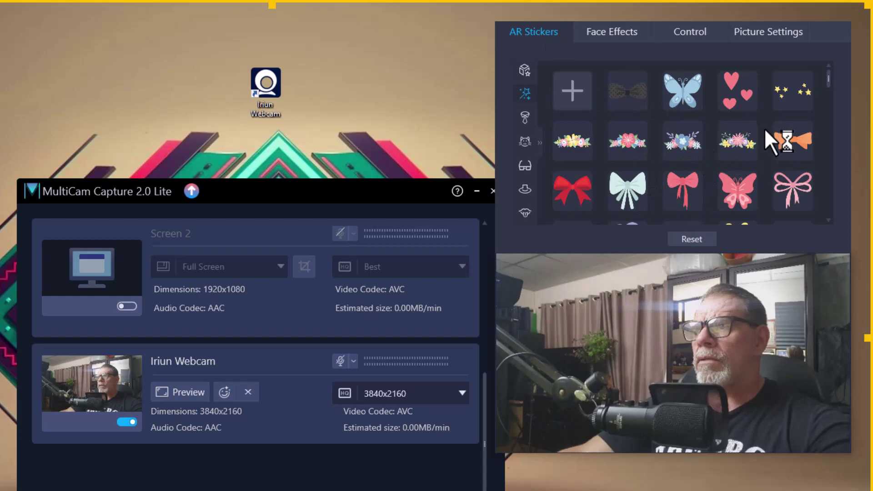
pyautogui.scroll(-3, 831, 86)
pyautogui.scroll(3, 687, 181)
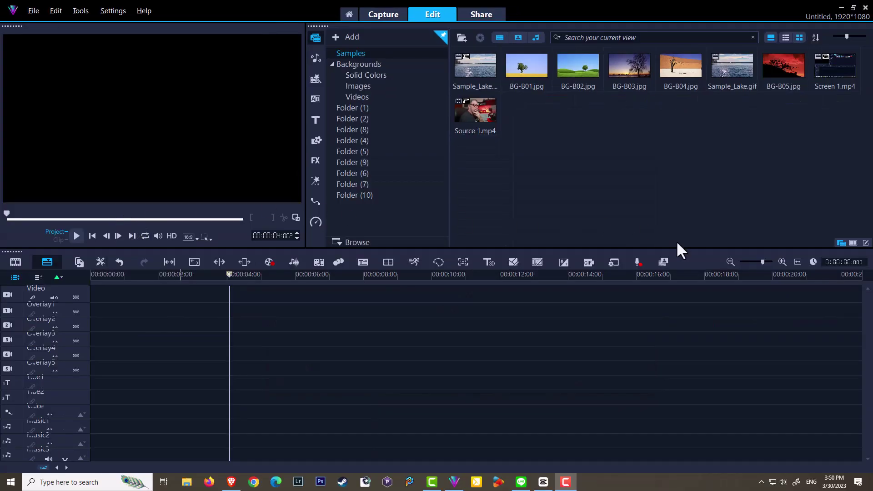
# Place Screen 1.mp4 on the video track and Source 1.mp4 on Overlay1 starting at 0:00.
pyautogui.moveTo(832, 70); pyautogui.dragTo(186, 350)
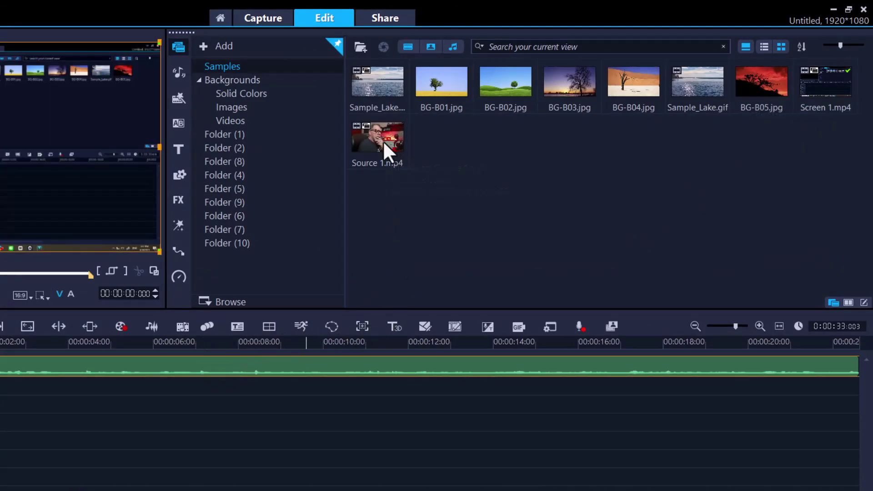
pyautogui.moveTo(383, 140); pyautogui.dragTo(150, 386)
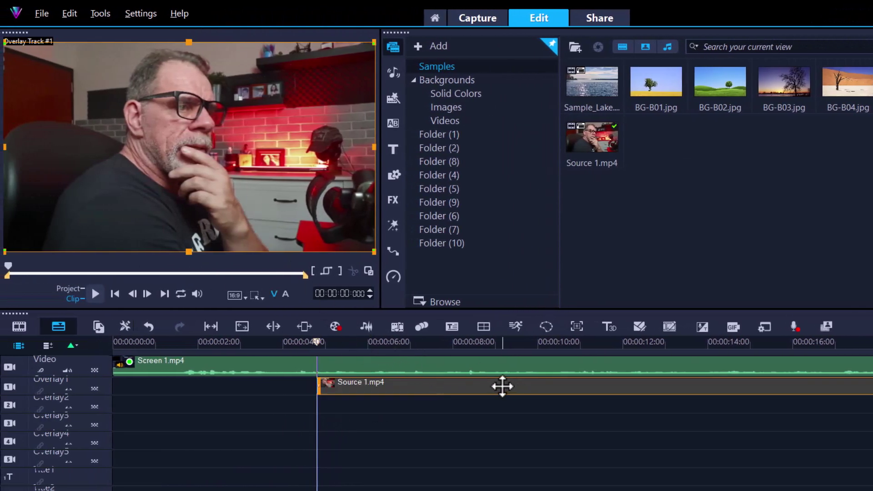
pyautogui.moveTo(502, 386); pyautogui.dragTo(301, 394)
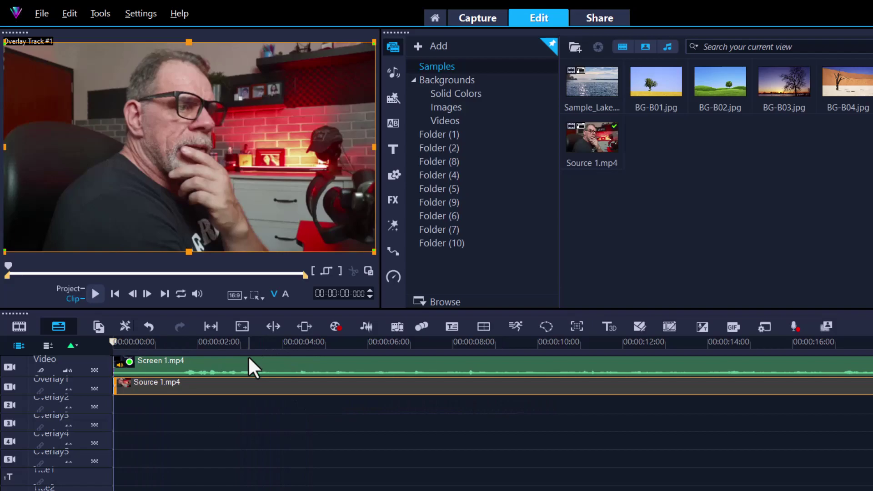
# Shrink the Source 1.mp4 overlay into a small box in the preview's bottom-right corner.
pyautogui.click(249, 359)
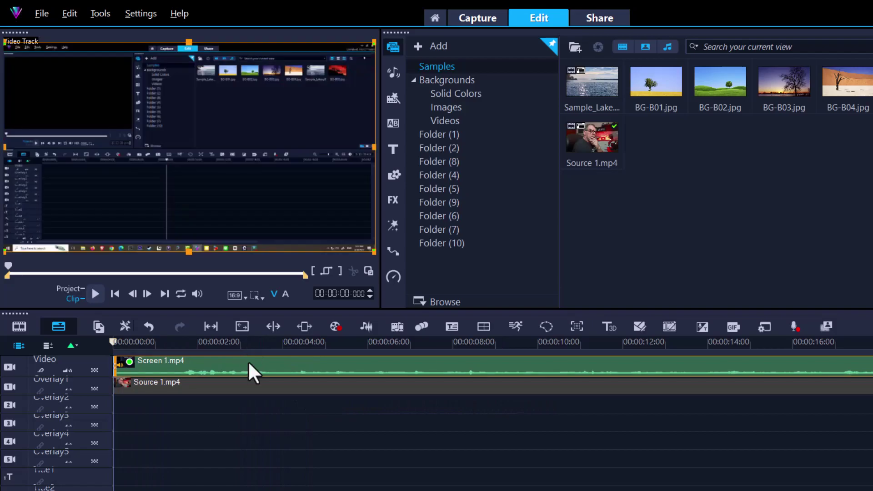
pyautogui.click(219, 387)
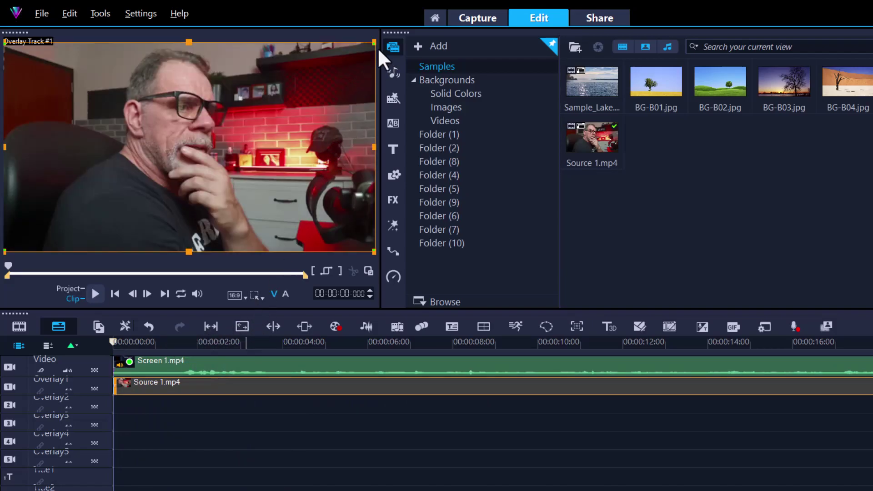
pyautogui.moveTo(372, 41); pyautogui.dragTo(97, 190)
pyautogui.moveTo(39, 220); pyautogui.dragTo(318, 222)
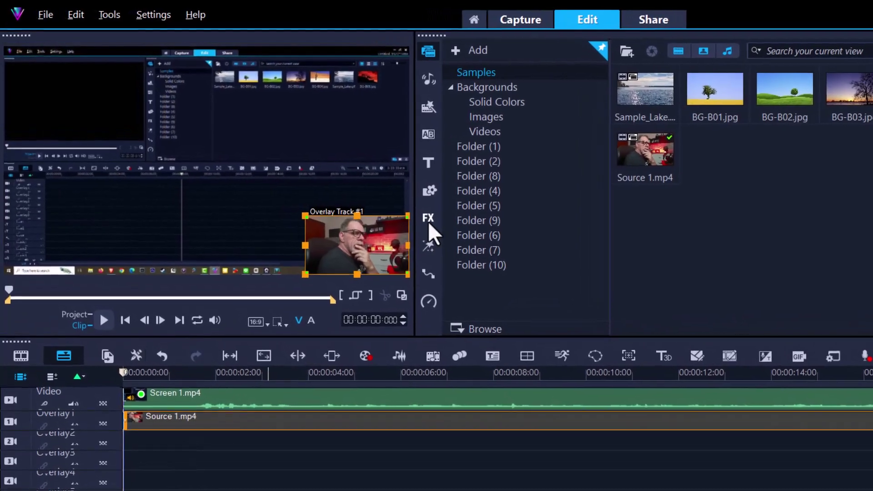
# Apply the Picture-in-Shape filter to the Source 1.mp4 overlay and choose the Floating Egg preset.
pyautogui.click(393, 200)
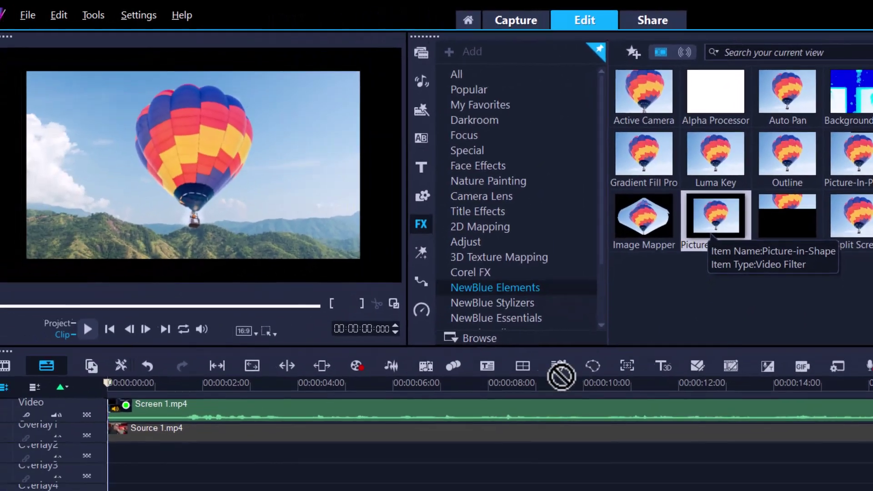
pyautogui.moveTo(641, 318); pyautogui.dragTo(476, 432)
pyautogui.click(476, 432)
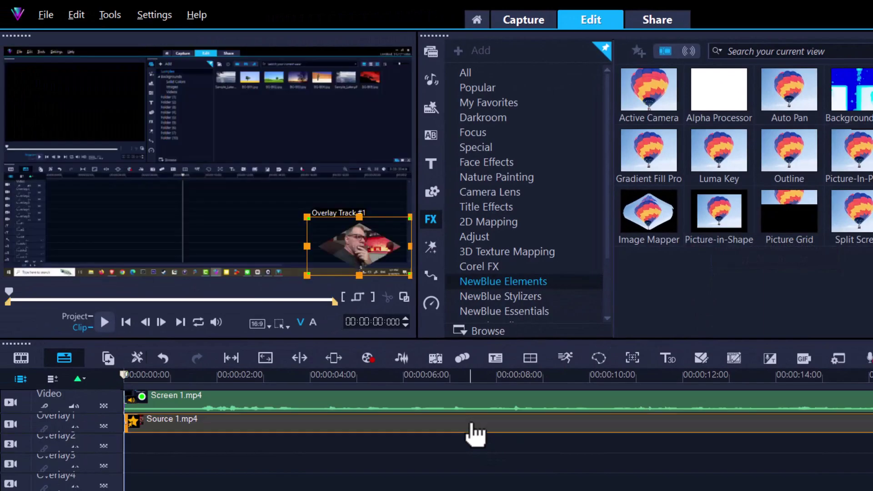
pyautogui.rightClick(135, 422)
pyautogui.moveTo(161, 429)
pyautogui.click(234, 432)
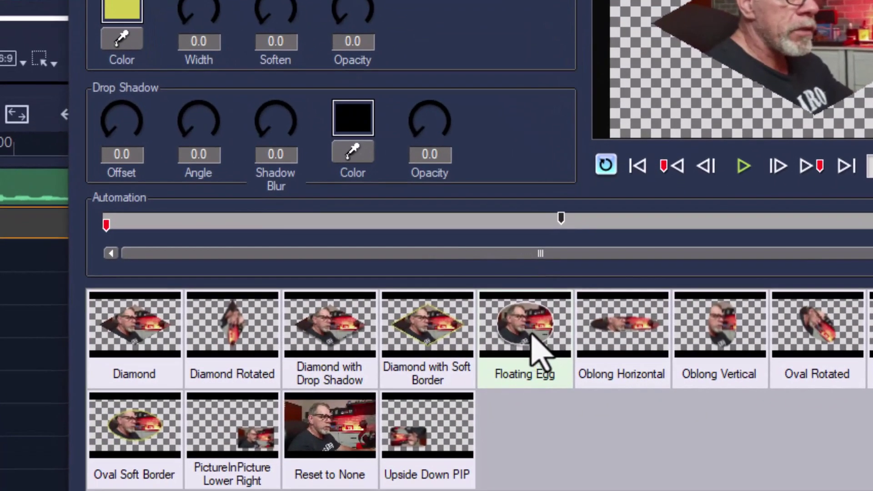
pyautogui.click(536, 351)
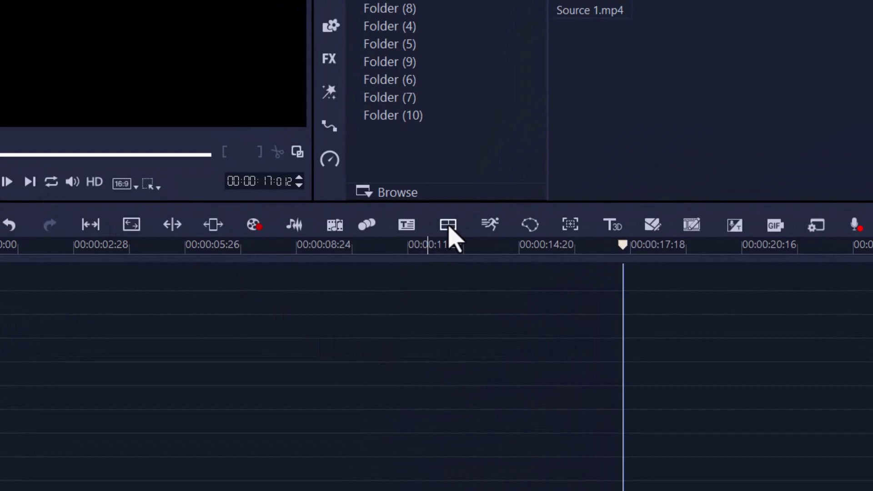
# Create multicam project MultiCam06, assigning Source 1.mp4 to camera 1 and Screen 1.mp4 to camera 2.
pyautogui.click(449, 225)
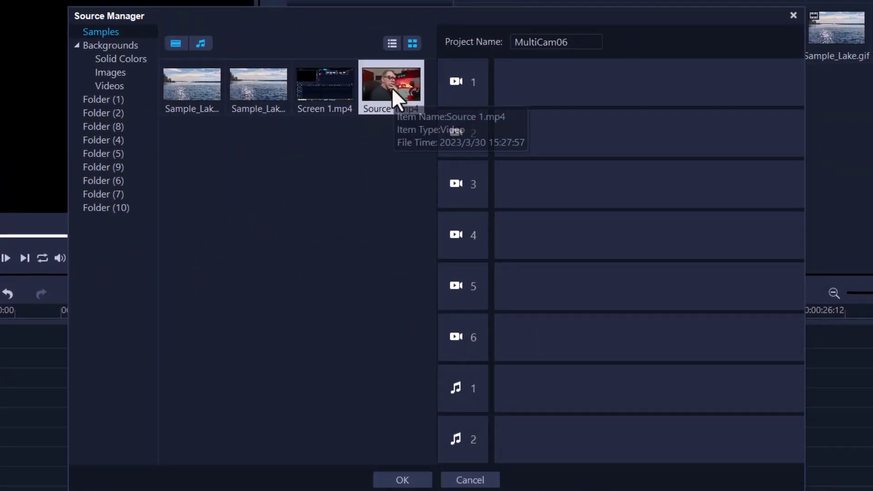
pyautogui.moveTo(391, 87); pyautogui.dragTo(541, 81)
pyautogui.moveTo(326, 94); pyautogui.dragTo(541, 140)
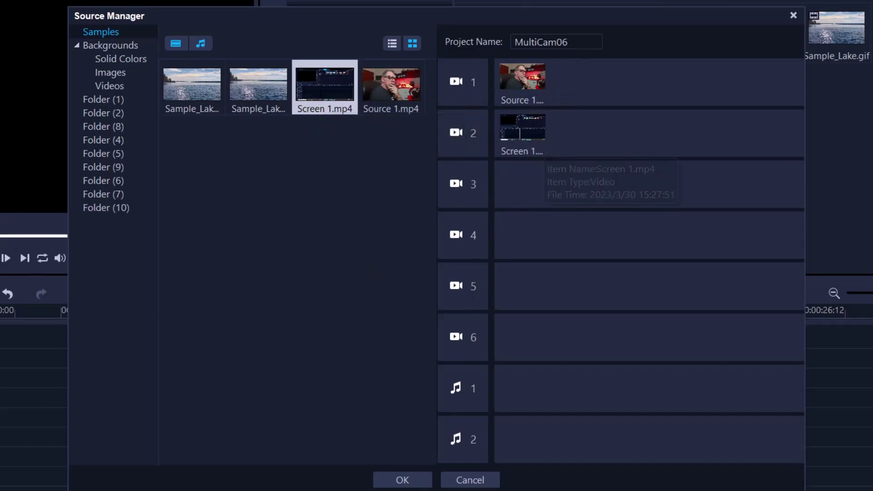
pyautogui.click(408, 480)
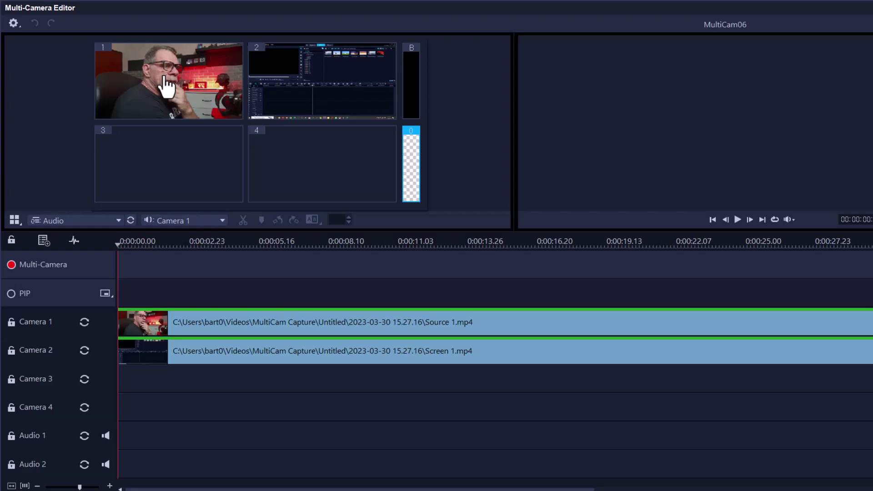
# Start the Multi-Camera track on camera 2 and switch the audio source from Camera 1 to Auto.
pyautogui.click(298, 101)
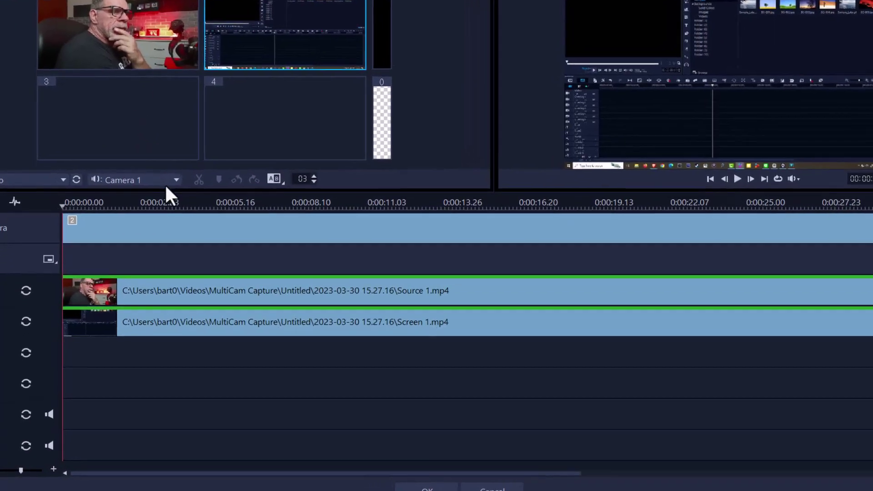
pyautogui.click(176, 180)
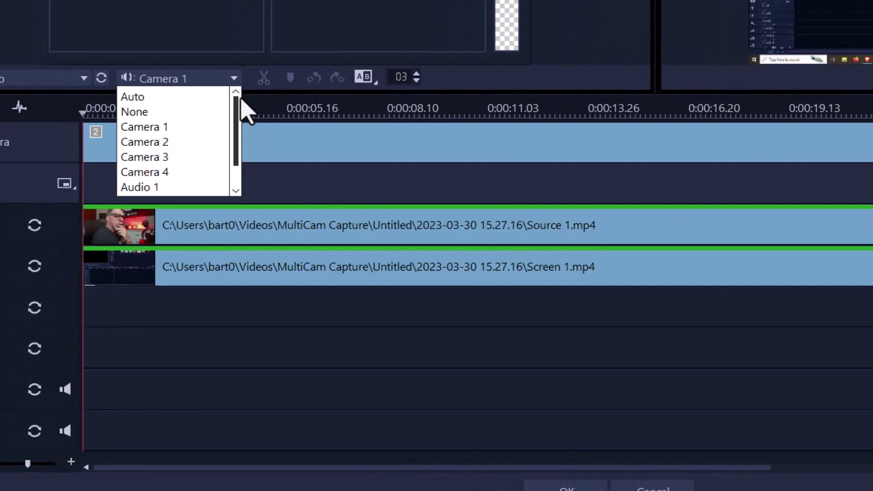
pyautogui.click(157, 97)
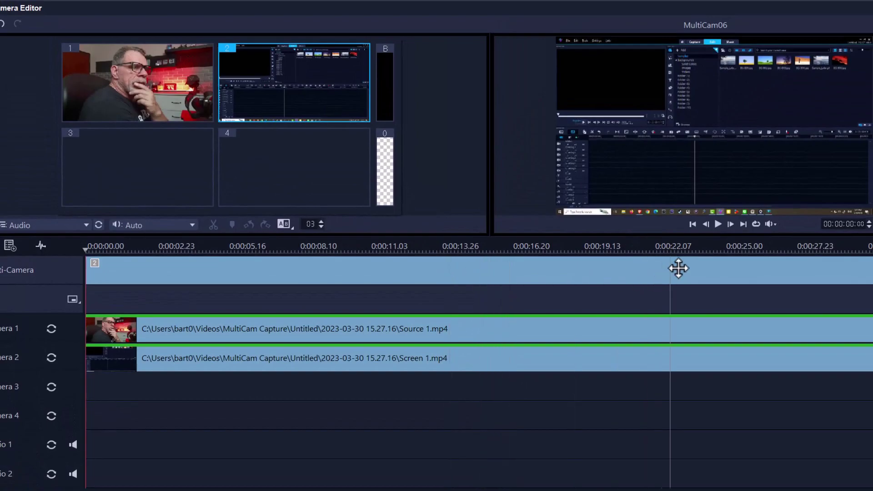
# Cut to the webcam (camera 1) at about 3 seconds and back to the screen near 6 seconds.
pyautogui.click(718, 224)
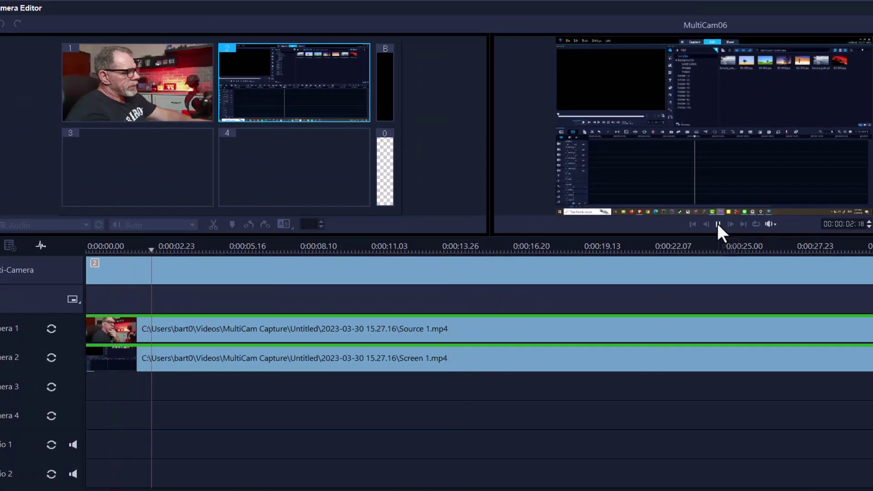
pyautogui.click(718, 224)
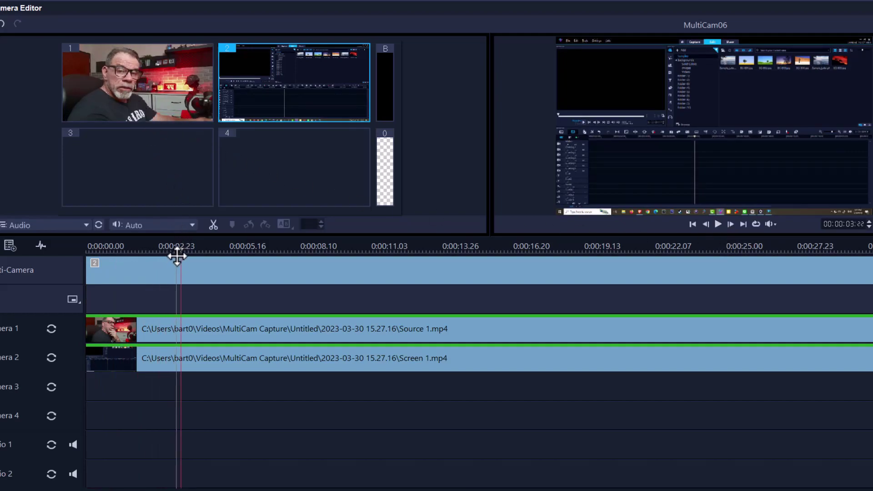
pyautogui.moveTo(181, 249); pyautogui.dragTo(165, 250)
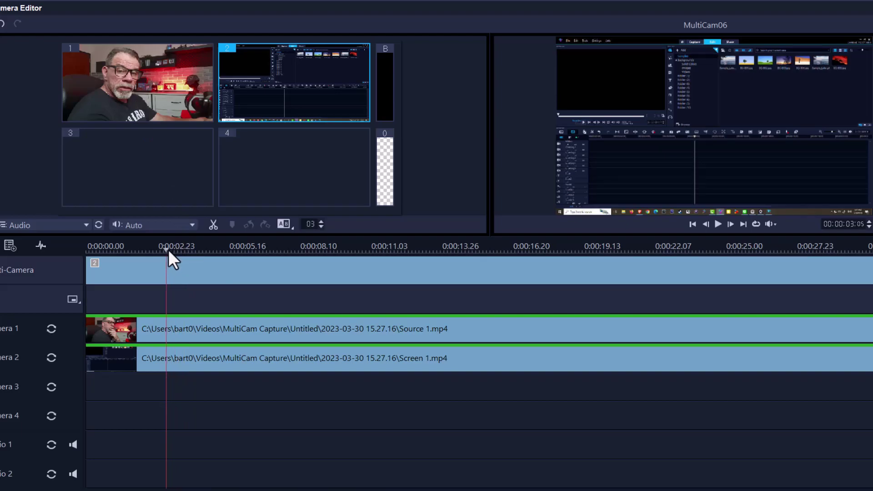
pyautogui.click(147, 85)
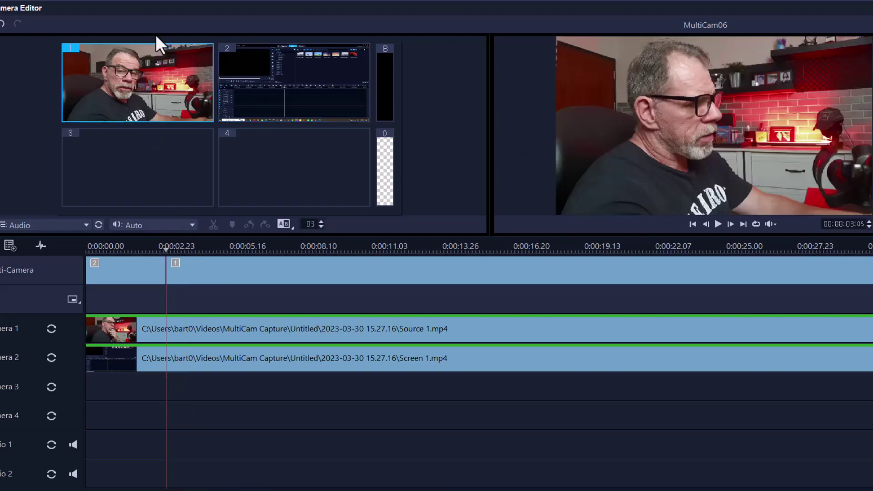
pyautogui.click(718, 225)
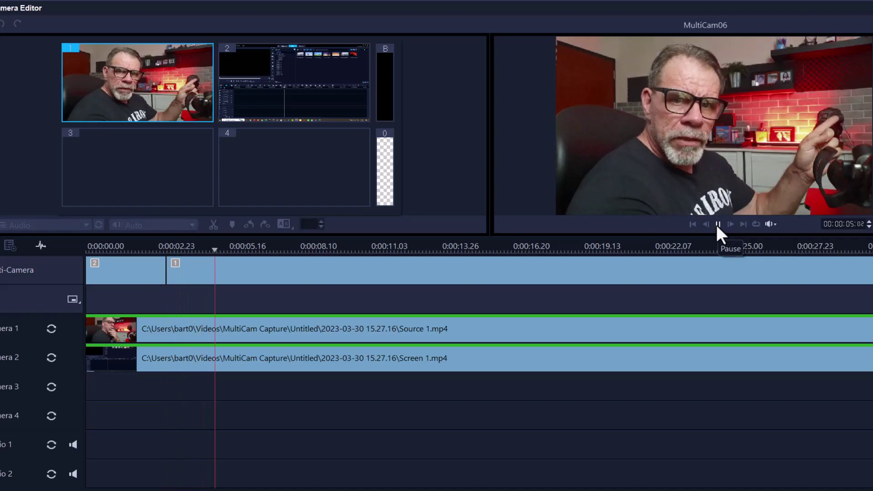
pyautogui.click(717, 225)
pyautogui.click(265, 109)
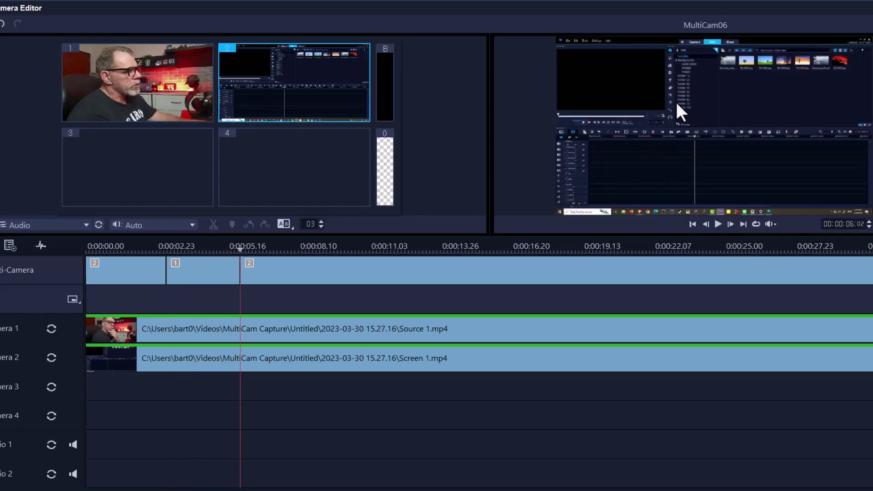
# Add a camera 1 webcam picture-in-picture starting at about 8 seconds.
pyautogui.click(718, 223)
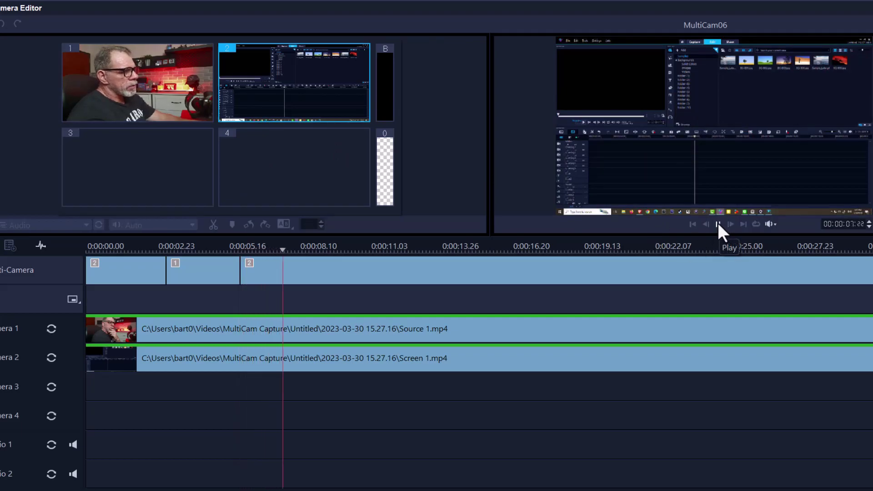
pyautogui.click(717, 223)
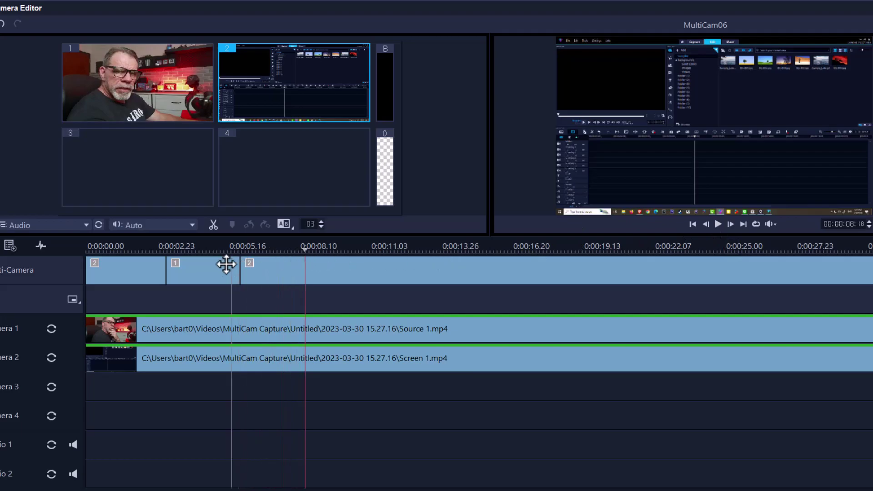
pyautogui.click(201, 272)
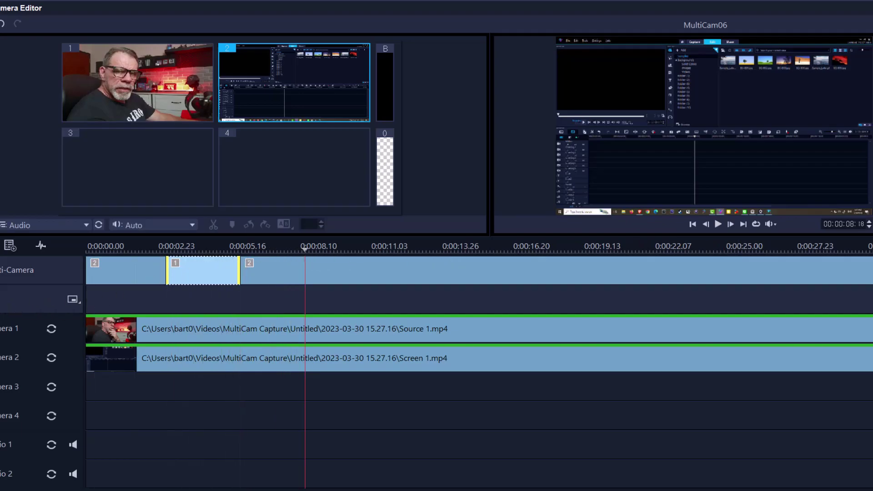
pyautogui.click(35, 310)
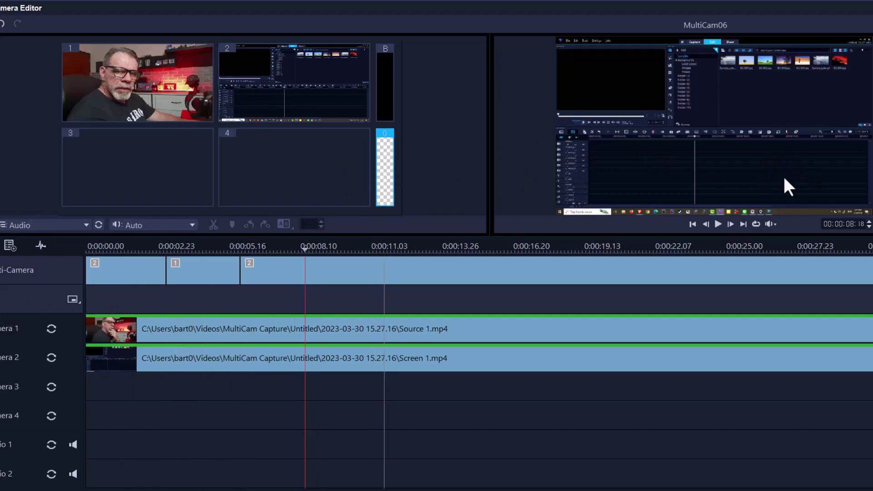
pyautogui.click(171, 90)
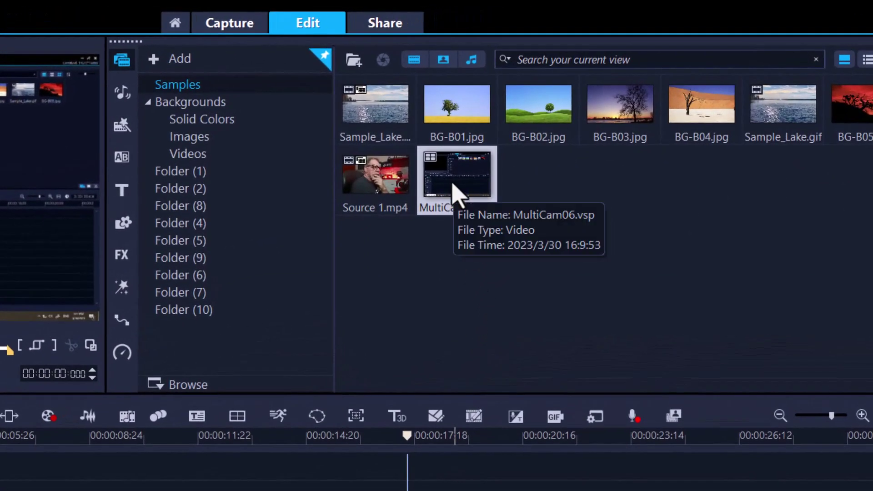
# Drop MultiCam06.vsp onto the timeline and scrub back to review its Screen/Source/Screen clips.
pyautogui.moveTo(458, 189); pyautogui.dragTo(35, 466)
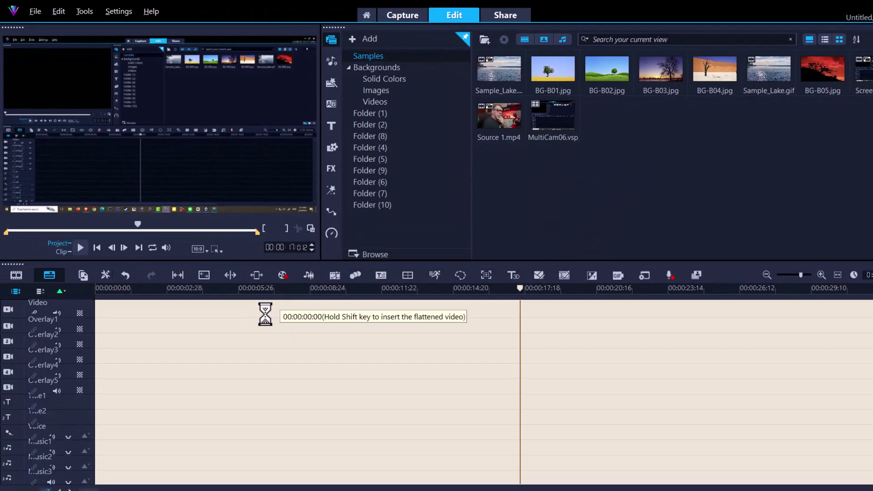
pyautogui.moveTo(265, 314); pyautogui.dragTo(265, 314)
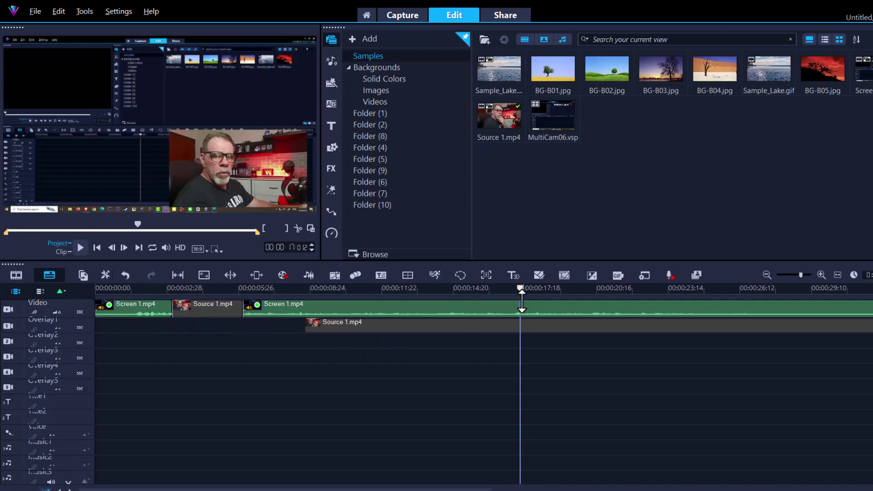
pyautogui.moveTo(521, 291); pyautogui.dragTo(341, 296)
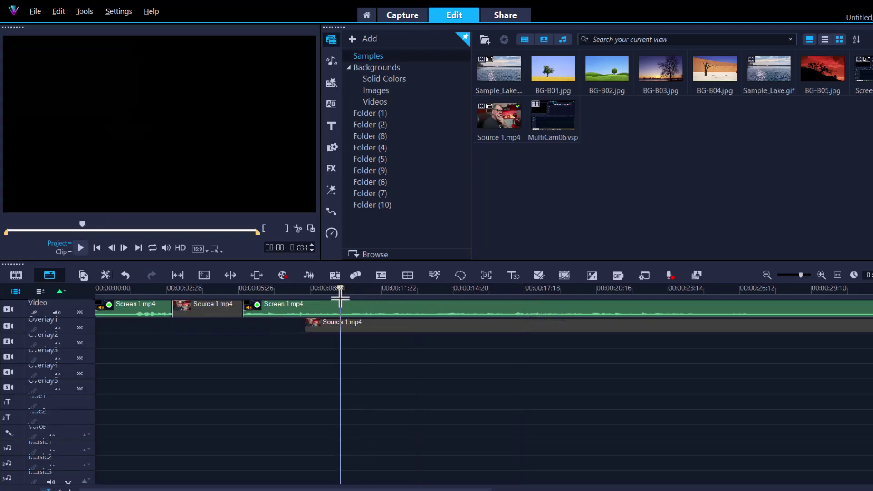